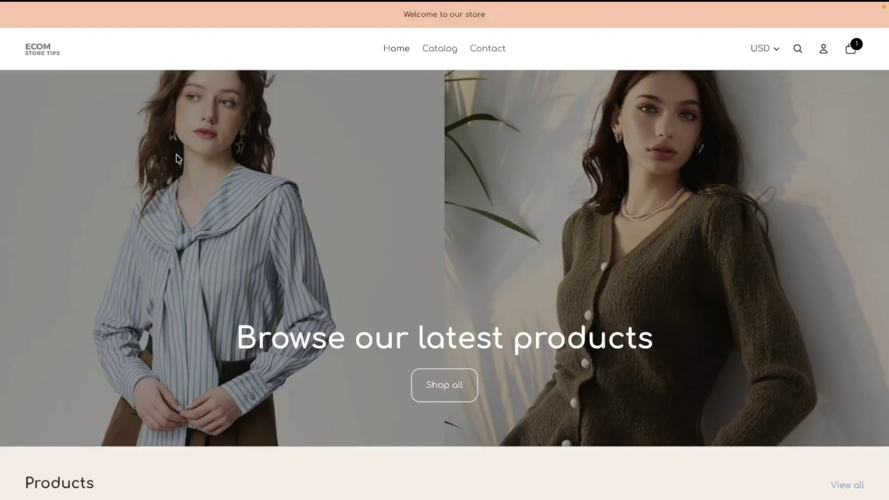
Switch to the Nex Discounts app in the Shopify admin and start creating a new discount.
{"action": "mouse_move", "coordinate": [1, 147]}
{"action": "left_click", "coordinate": [52, 192]}
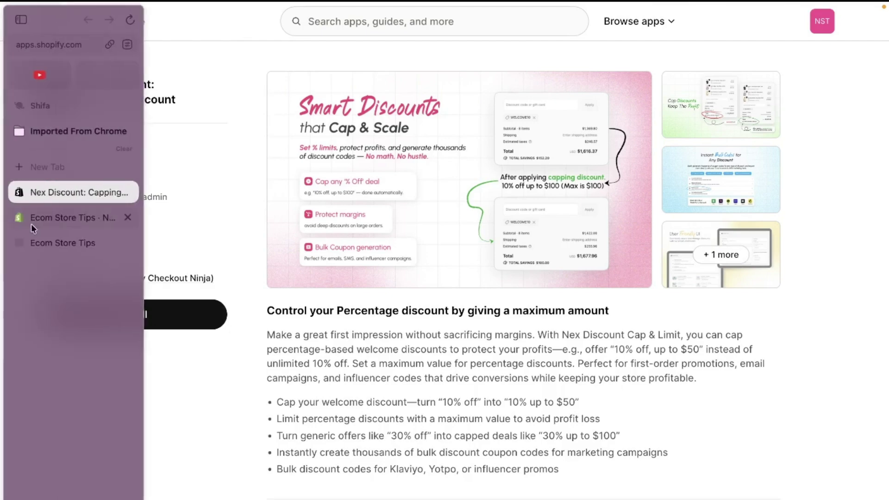
{"action": "left_click", "coordinate": [33, 224]}
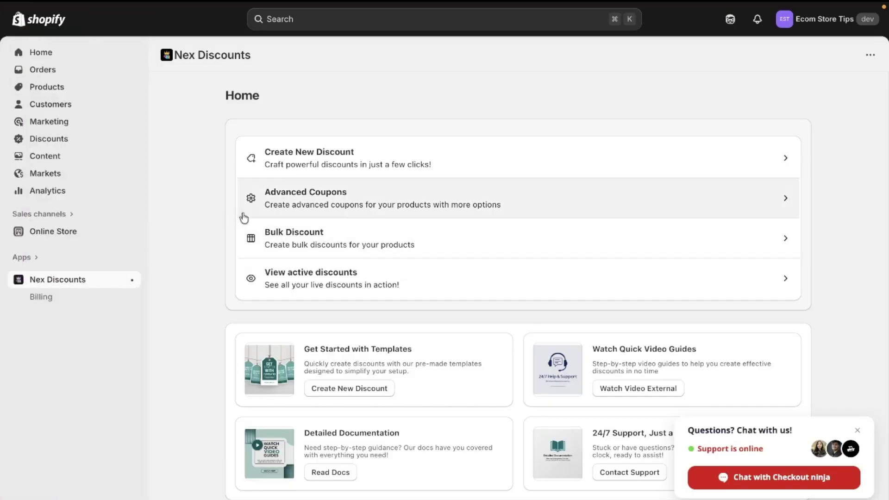
{"action": "left_click", "coordinate": [313, 171]}
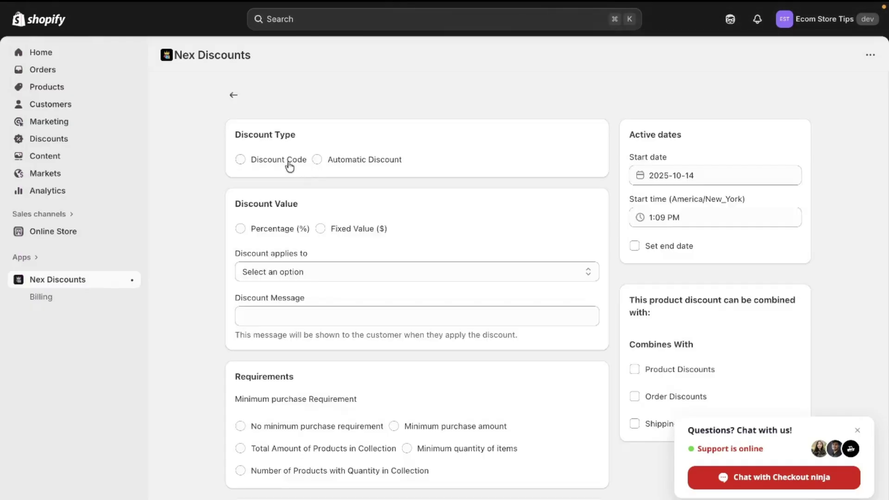
Set the discount type to Discount Code and enter 40%OFF as the code.
{"action": "left_click", "coordinate": [289, 165]}
{"action": "left_click", "coordinate": [278, 209]}
{"action": "type", "text": "40%off"}
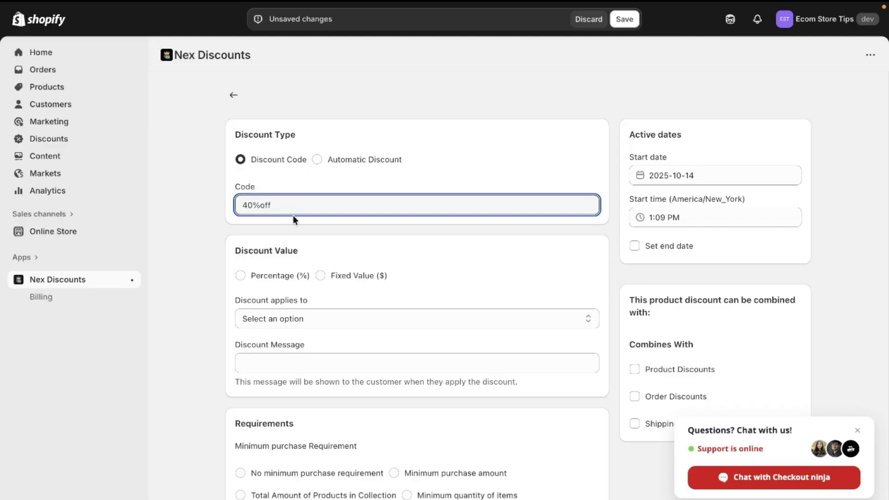
{"action": "key", "text": "BackSpace"}
{"action": "key", "text": "BackSpace"}
{"action": "key", "text": "BackSpace"}
{"action": "type", "text": "OFF"}
Make the discount a percentage value of 40 with a capping amount of 200.
{"action": "left_click", "coordinate": [293, 278]}
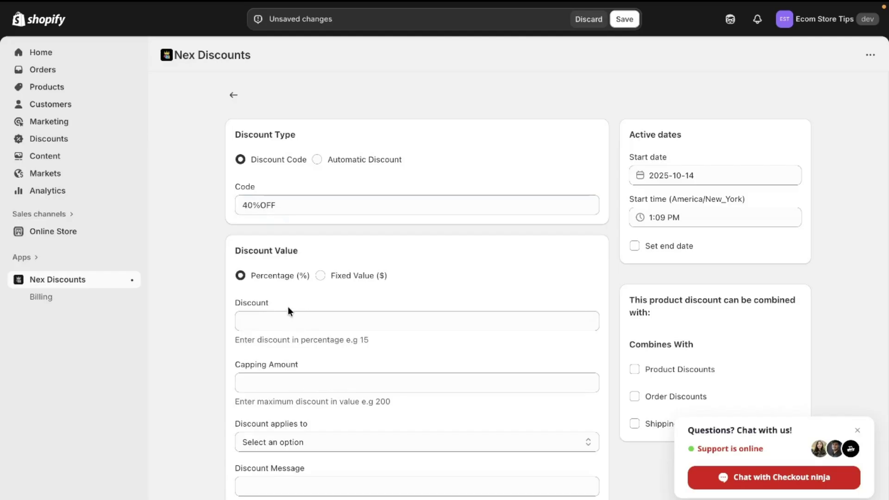
{"action": "left_click", "coordinate": [287, 321]}
{"action": "type", "text": "40"}
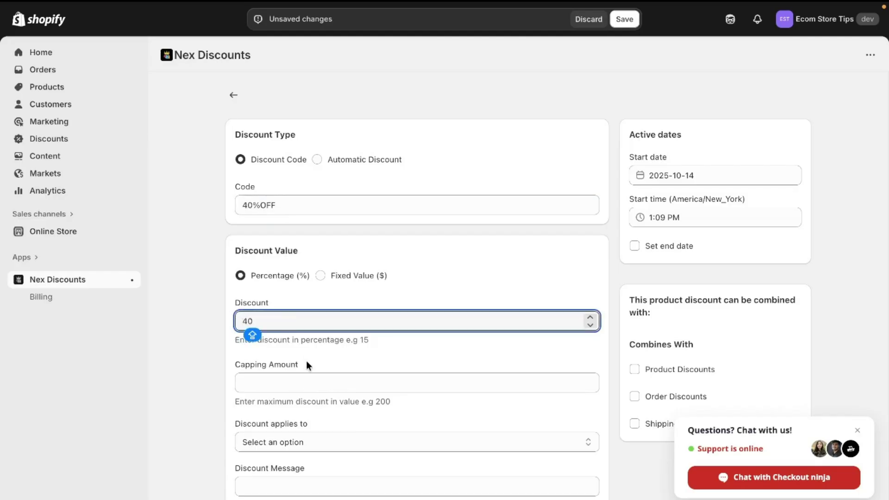
{"action": "left_click", "coordinate": [307, 383]}
{"action": "type", "text": "1"}
{"action": "key", "text": "BackSpace"}
{"action": "type", "text": "200"}
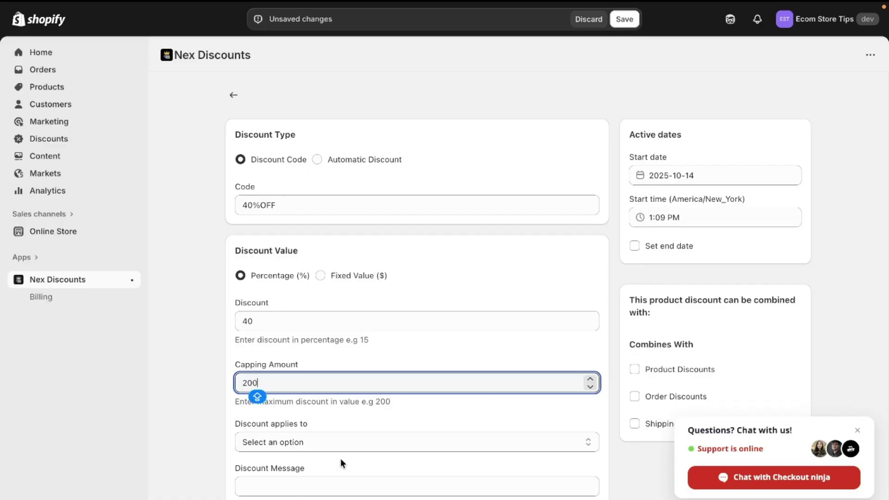
Apply the discount to all products for all customers, with no minimum purchase requirement.
{"action": "left_click", "coordinate": [349, 438]}
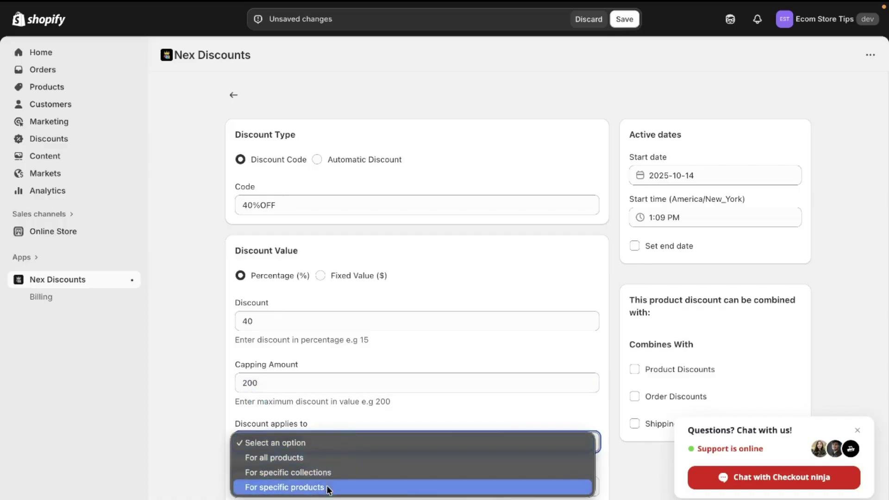
{"action": "left_click", "coordinate": [326, 462]}
{"action": "scroll", "coordinate": [325, 462], "scroll_direction": "down", "scroll_amount": 5}
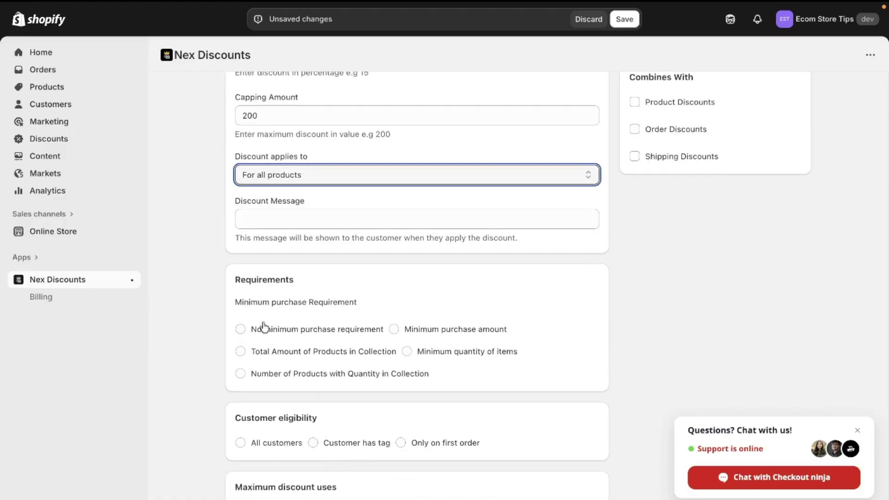
{"action": "left_click", "coordinate": [315, 330]}
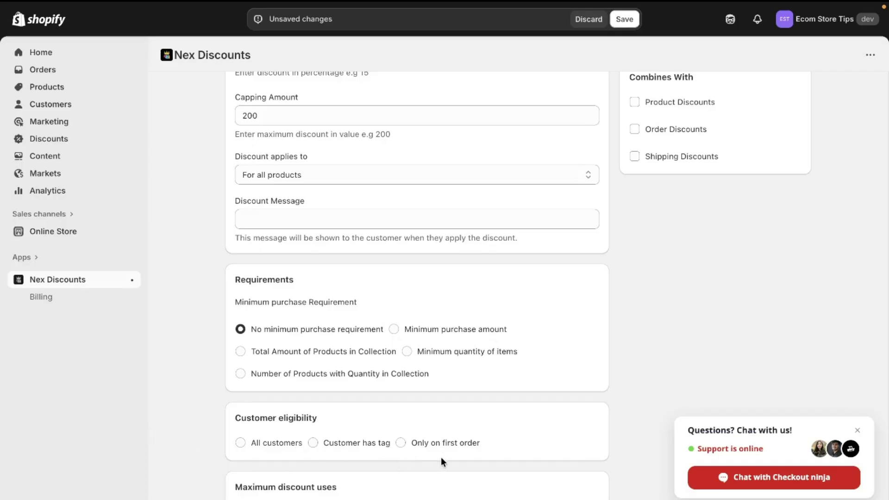
{"action": "left_click", "coordinate": [283, 445]}
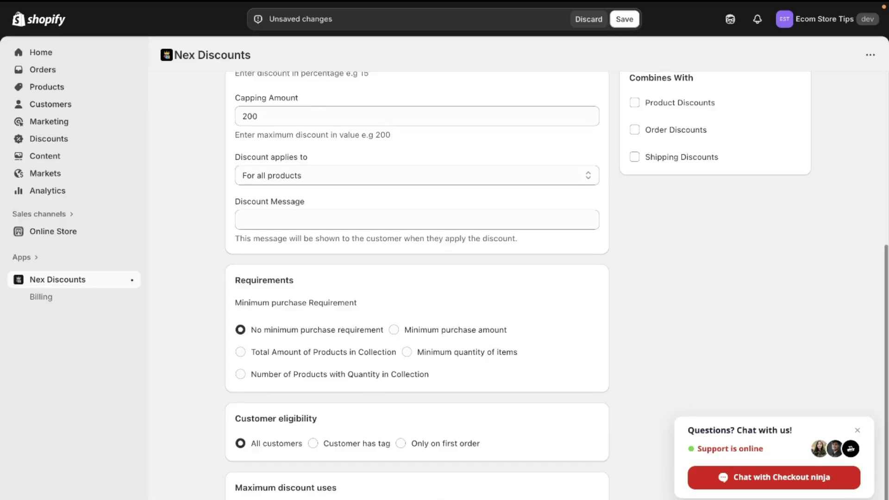
Save the new discount and check the 40%OFF entry in the store's discounts list.
{"action": "scroll", "coordinate": [649, 180], "scroll_direction": "up", "scroll_amount": 5}
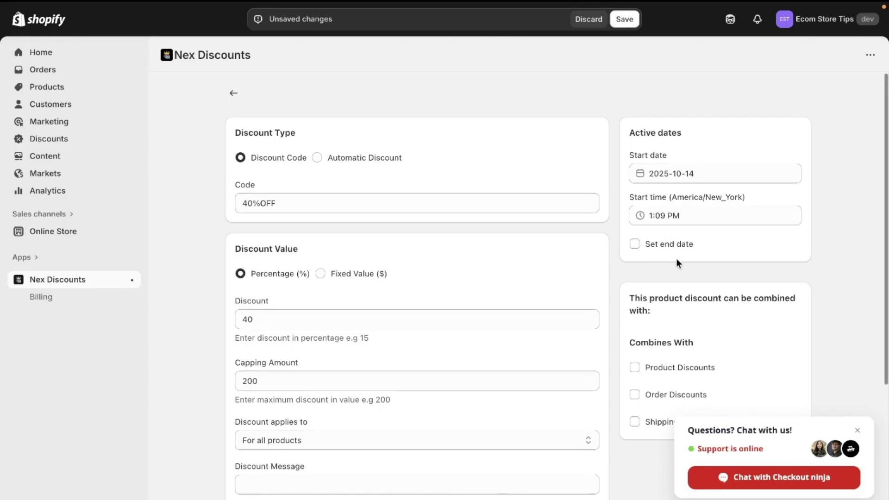
{"action": "scroll", "coordinate": [675, 258], "scroll_direction": "down", "scroll_amount": 3}
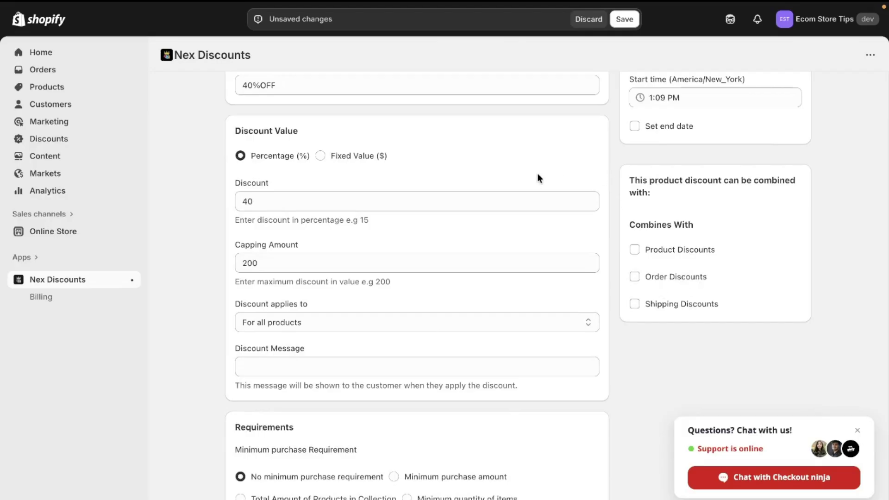
{"action": "left_click", "coordinate": [620, 24]}
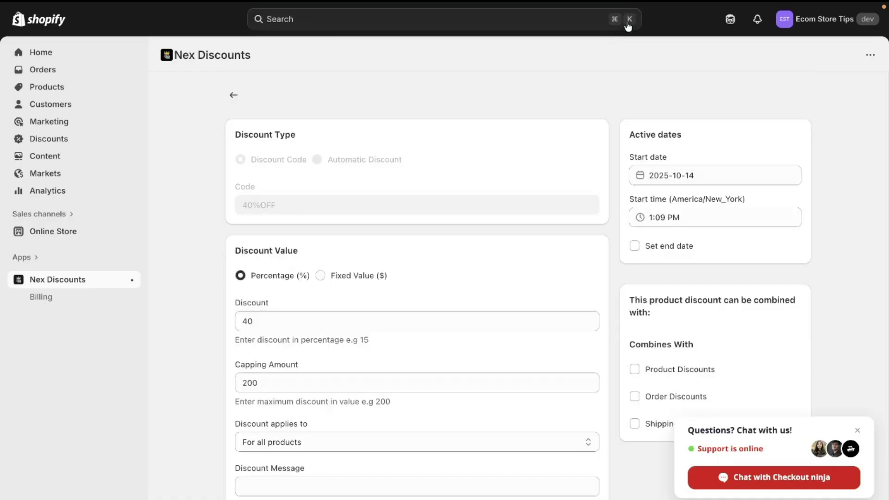
{"action": "left_click", "coordinate": [112, 140]}
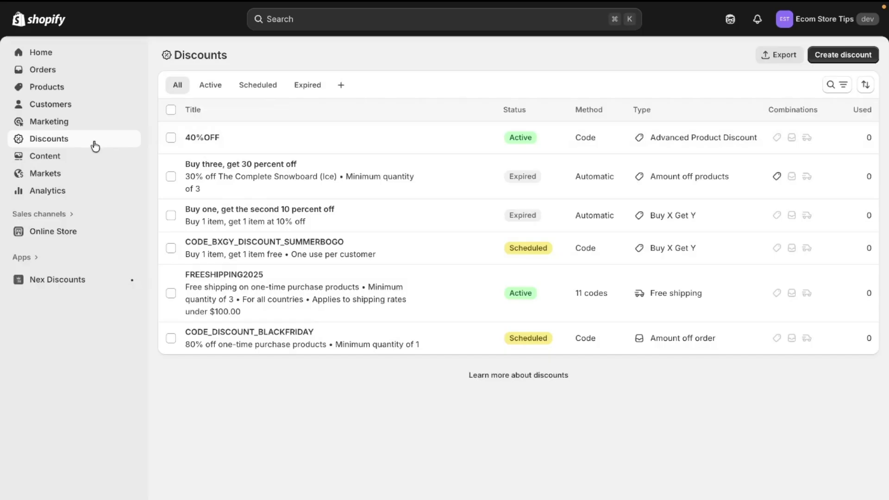
{"action": "left_click", "coordinate": [229, 146]}
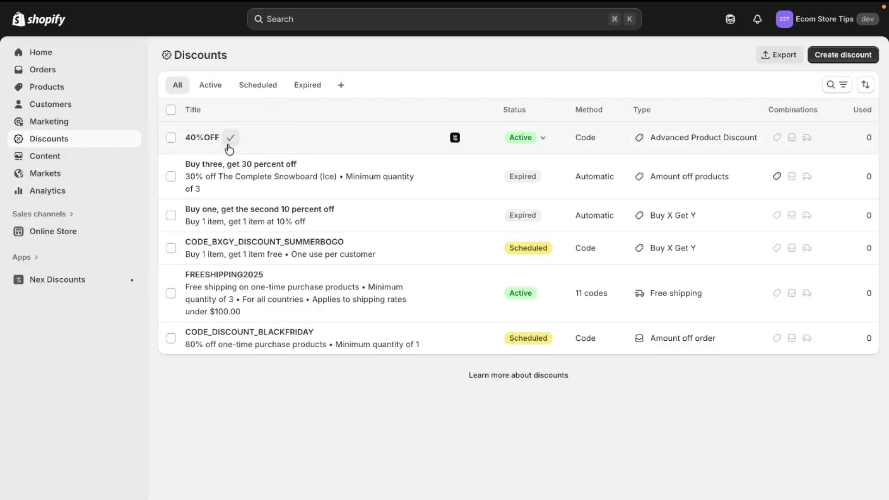
Switch to the Ecom Store Tips storefront and start an immediate purchase of the Embroidered Peplum Cotton Top.
{"action": "mouse_move", "coordinate": [43, 216]}
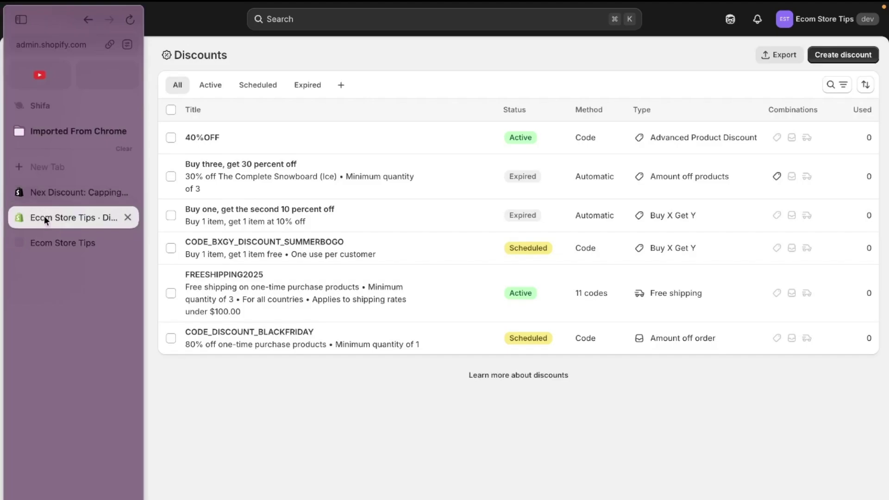
{"action": "left_click", "coordinate": [65, 242]}
{"action": "scroll", "coordinate": [636, 327], "scroll_direction": "down", "scroll_amount": 8}
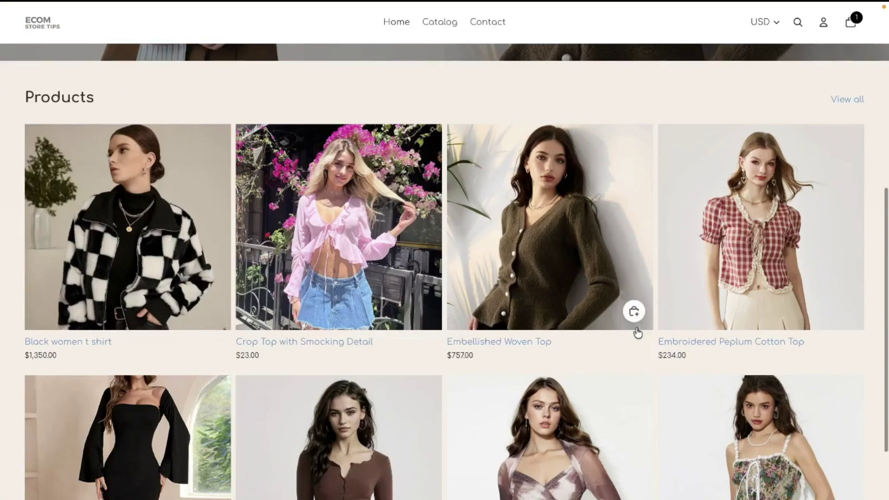
{"action": "left_click", "coordinate": [765, 268]}
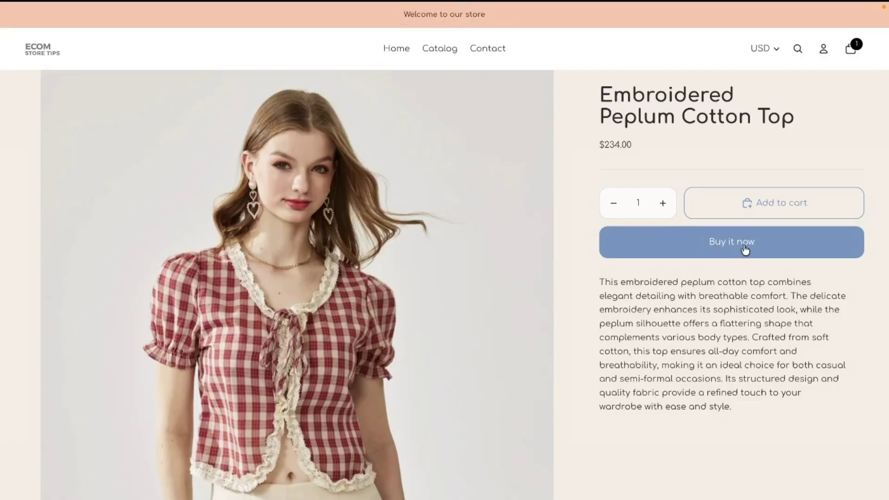
{"action": "left_click", "coordinate": [745, 248]}
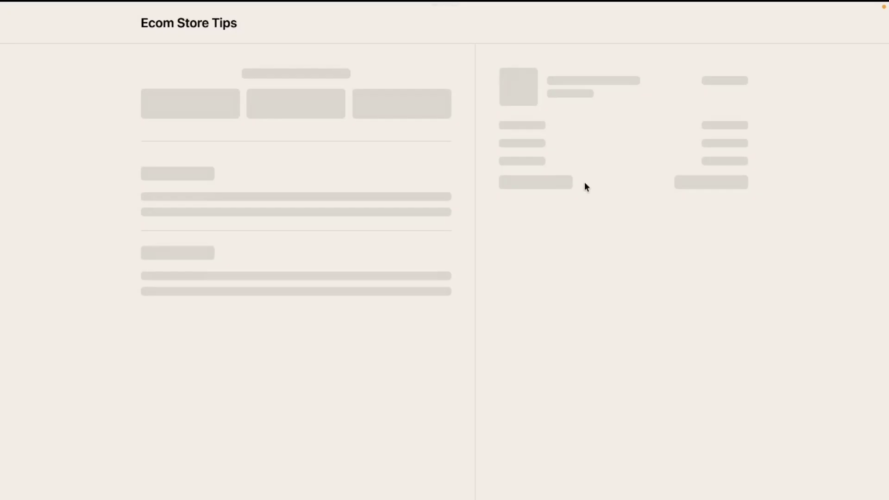
Apply the discount code 40%OFF to the Embroidered Peplum Cotton Top checkout.
{"action": "left_click", "coordinate": [551, 143]}
{"action": "type", "text": "40%OFF"}
{"action": "left_click", "coordinate": [722, 150]}
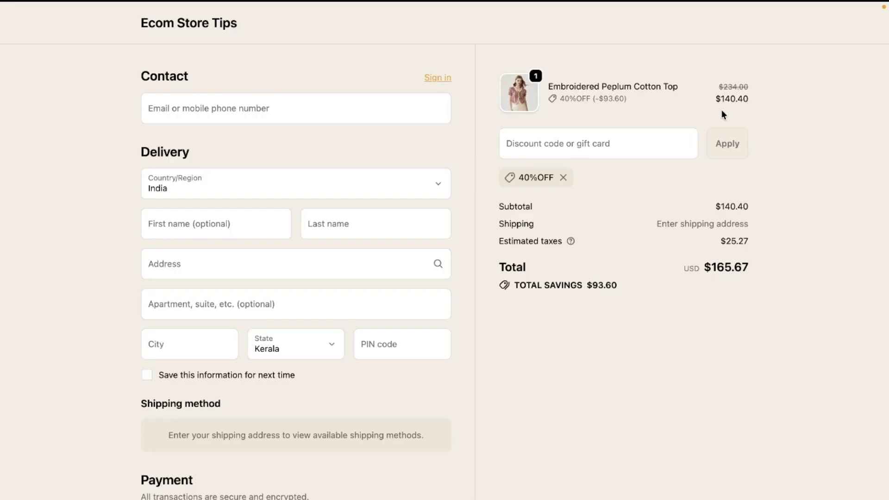
Return to the store's home page and start an immediate purchase of the Ethnic Motifs Printed Top.
{"action": "left_click", "coordinate": [182, 24]}
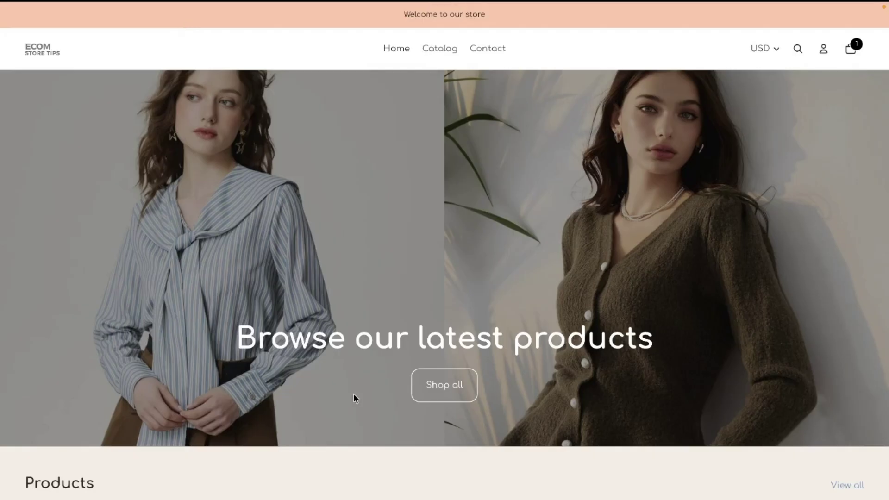
{"action": "scroll", "coordinate": [354, 393], "scroll_direction": "down", "scroll_amount": 10}
{"action": "left_click", "coordinate": [146, 277]}
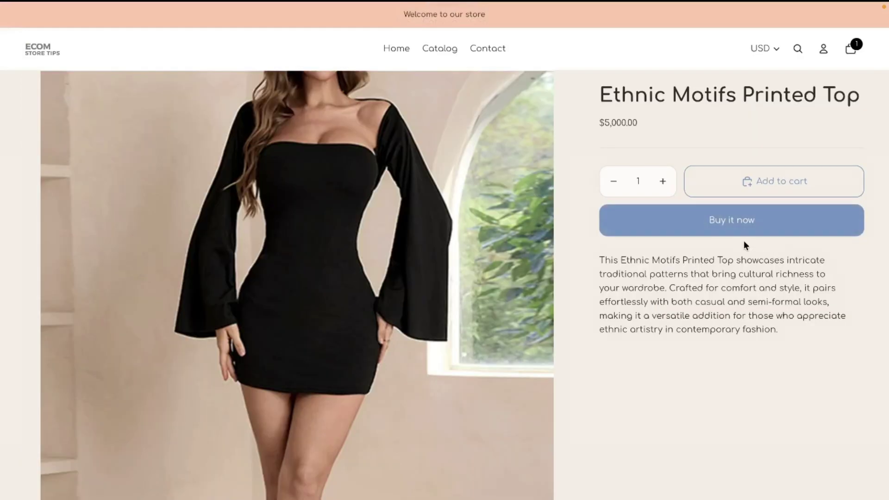
{"action": "left_click", "coordinate": [723, 220]}
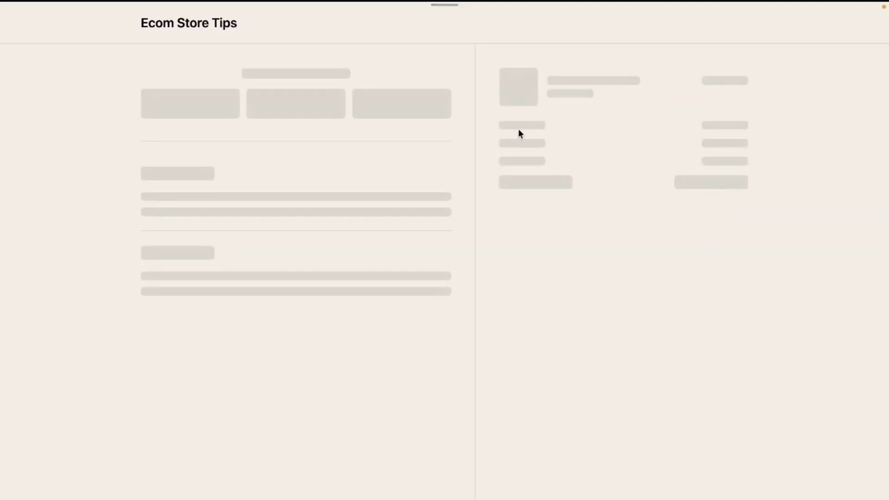
Apply the discount code 40%OFF to the Ethnic Motifs Printed Top checkout.
{"action": "left_click", "coordinate": [555, 150]}
{"action": "type", "text": "40%OFF"}
{"action": "left_click", "coordinate": [726, 143]}
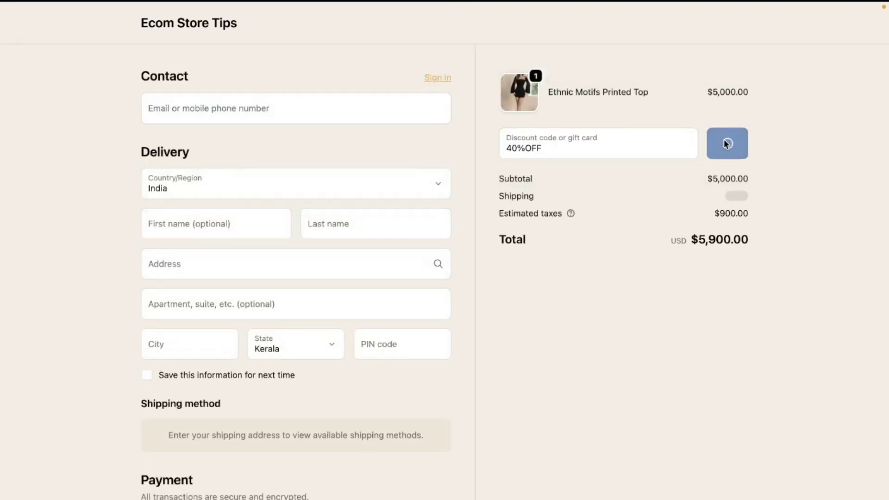